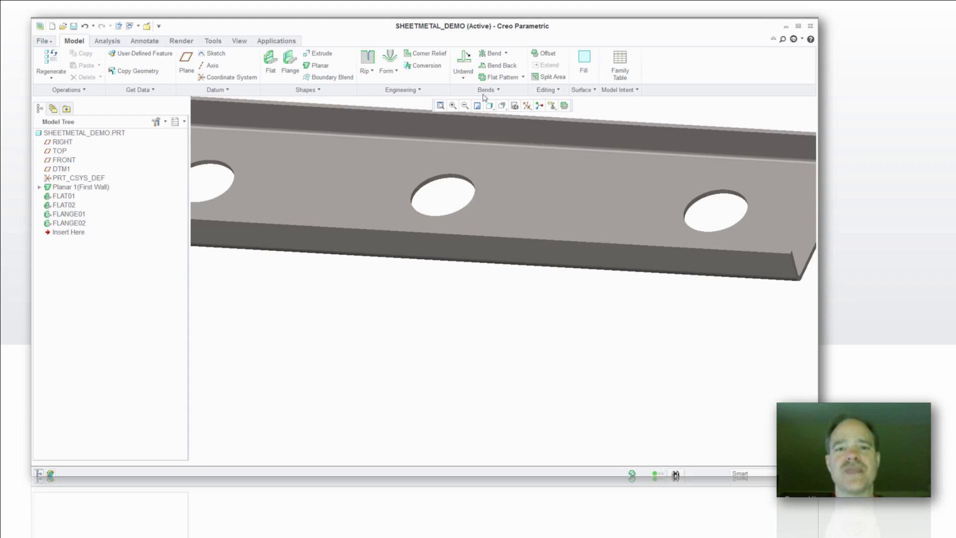
# Step: Start a Sketched Form with the channel's flat wall as the sketch plane
pyautogui.click(387, 70)
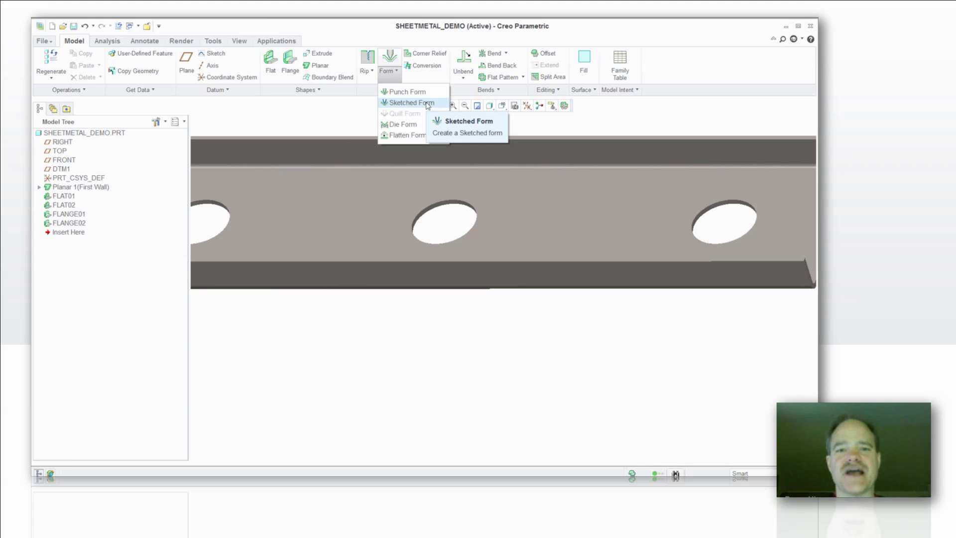
pyautogui.click(426, 103)
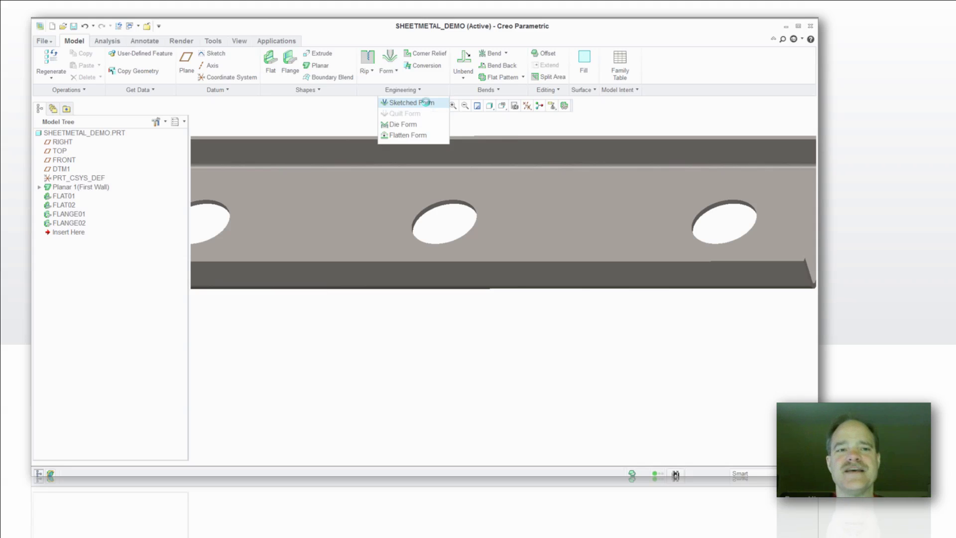
pyautogui.click(575, 199)
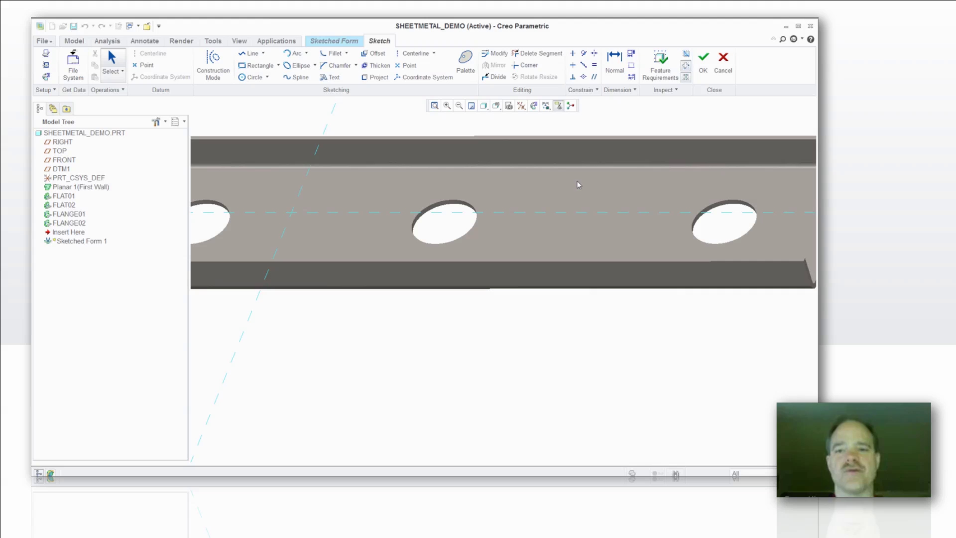
# Step: Sketch a rectangle on the wall face
pyautogui.rightClick(576, 180)
pyautogui.click(599, 234)
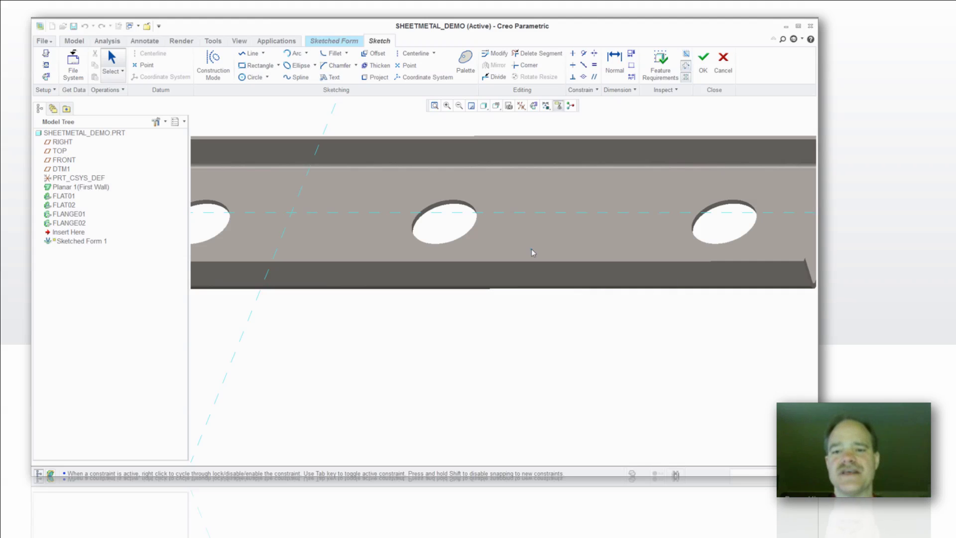
pyautogui.click(541, 241)
pyautogui.click(632, 193)
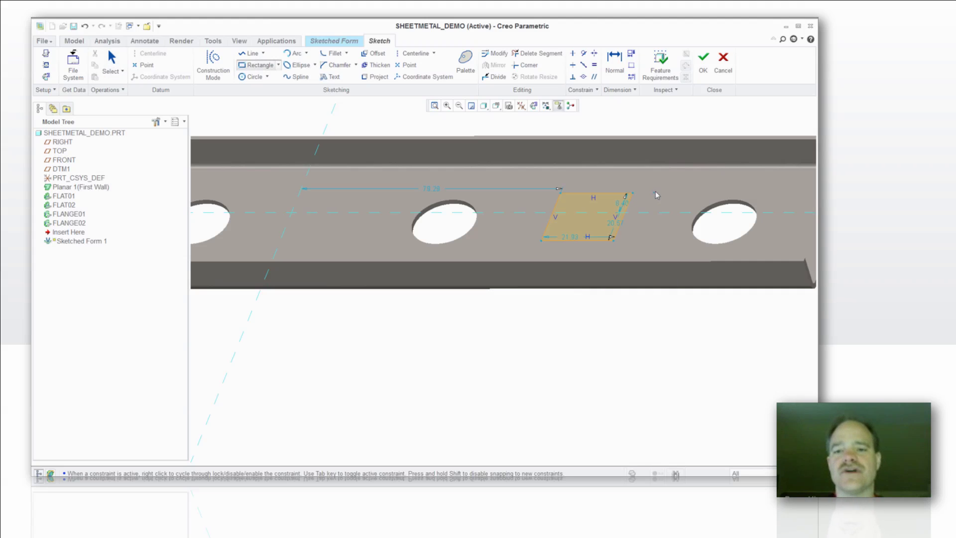
pyautogui.middleClick(656, 194)
pyautogui.rightClick(655, 191)
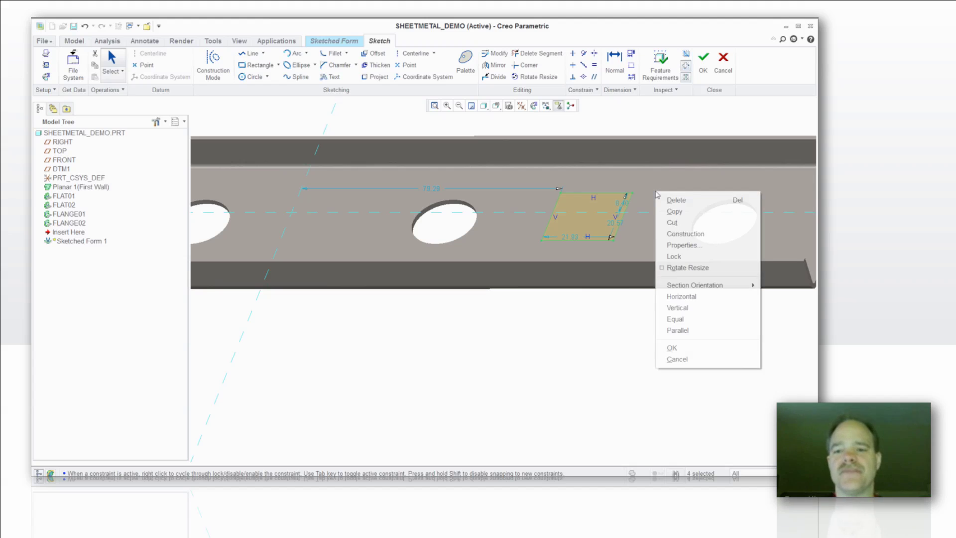
pyautogui.click(675, 309)
pyautogui.rightClick(629, 359)
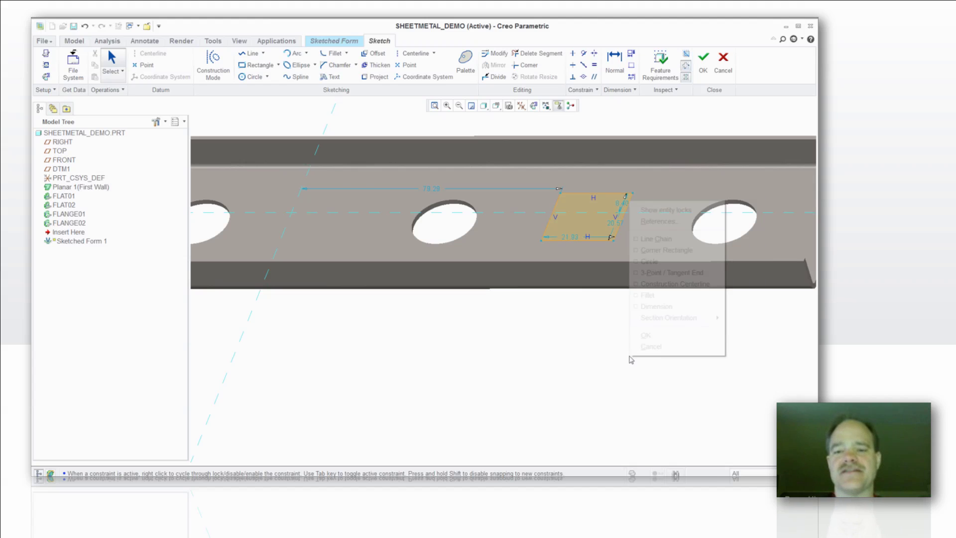
pyautogui.click(640, 307)
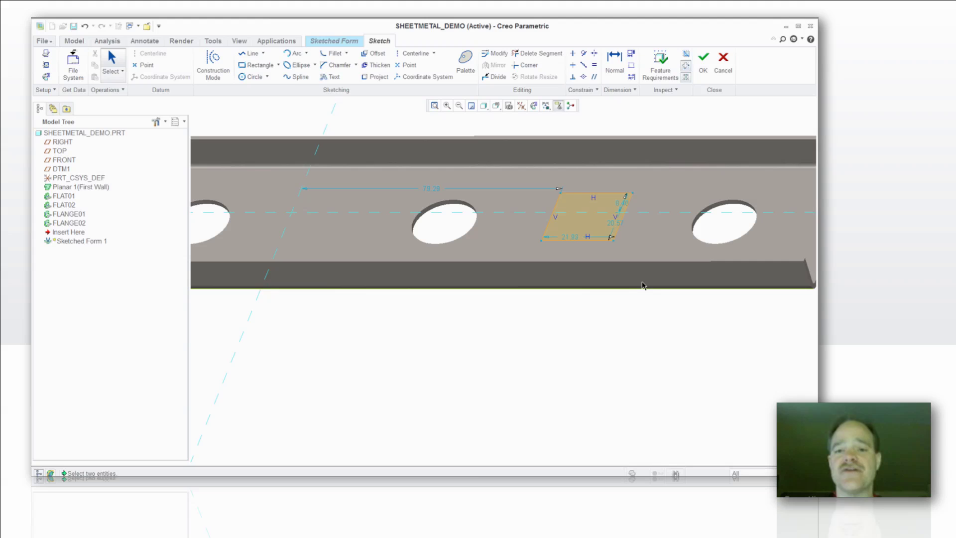
# Step: Fillet the rectangle's top-left and top-right corners
pyautogui.click(334, 53)
pyautogui.click(573, 193)
pyautogui.click(555, 205)
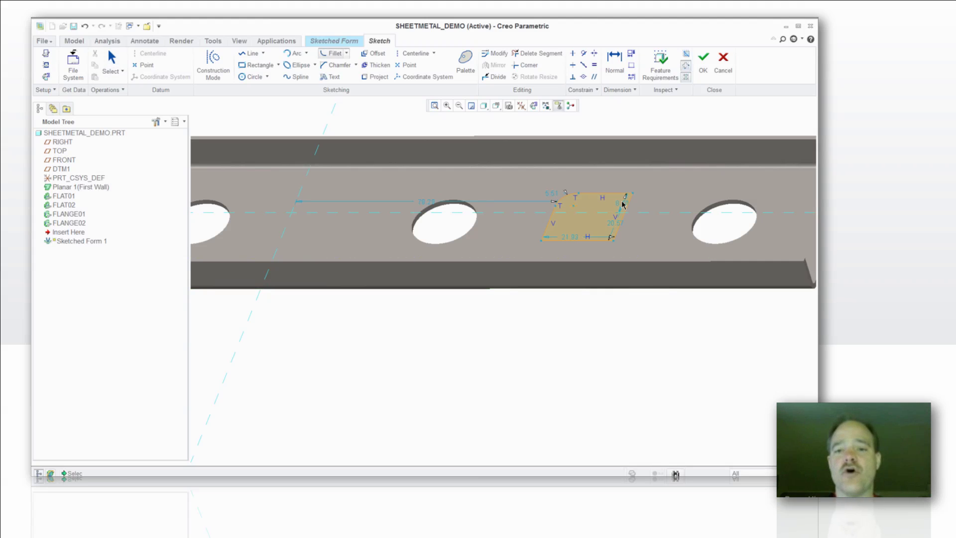
pyautogui.scroll(1, 627, 205)
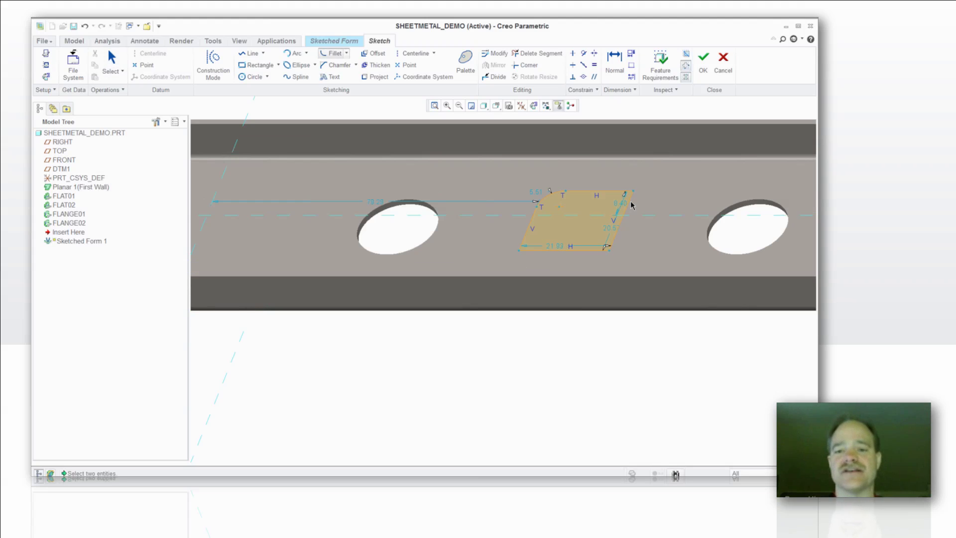
pyautogui.click(631, 204)
pyautogui.scroll(2, 631, 205)
pyautogui.middleClick(646, 181)
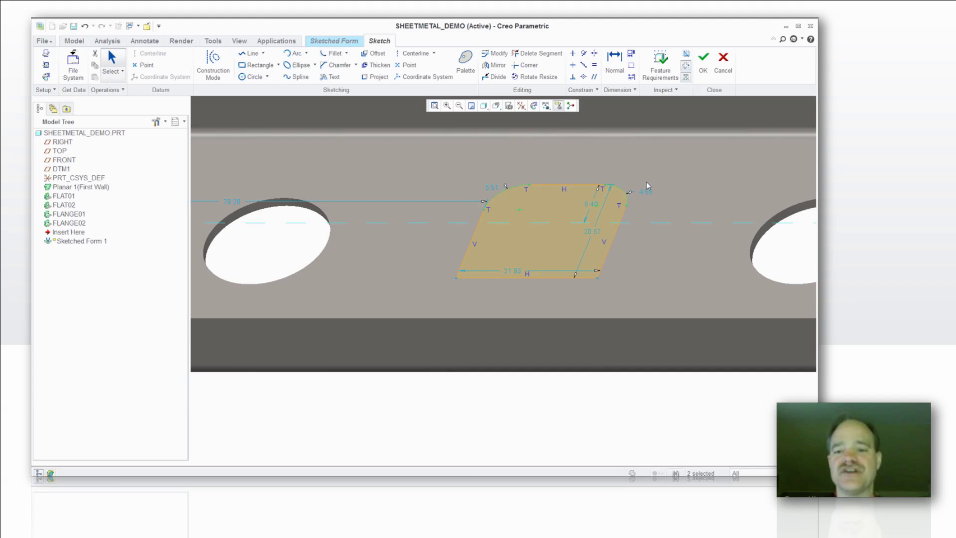
# Step: Constrain the two corner fillets equal and set their radius to 5
pyautogui.rightClick(646, 181)
pyautogui.click(666, 310)
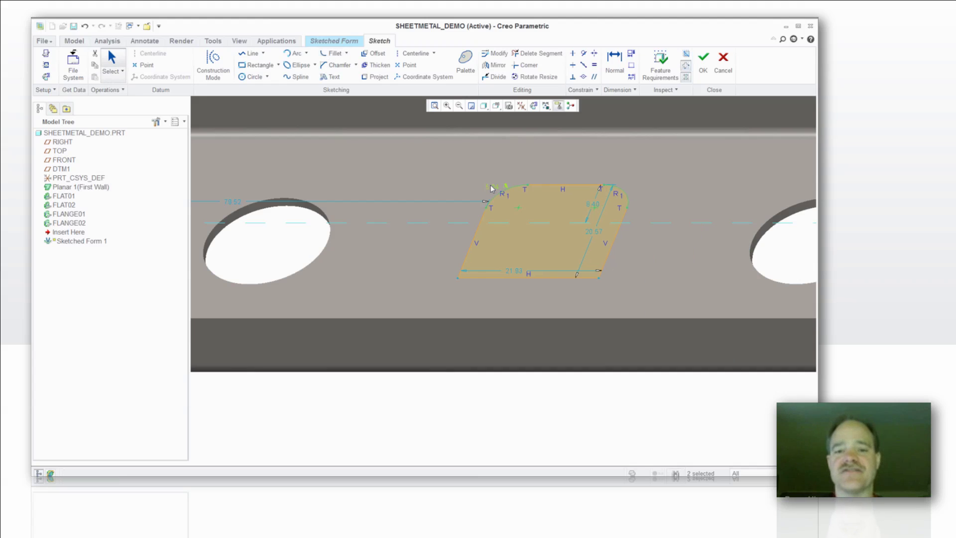
pyautogui.doubleClick(494, 186)
pyautogui.write('5')
pyautogui.press('Return')
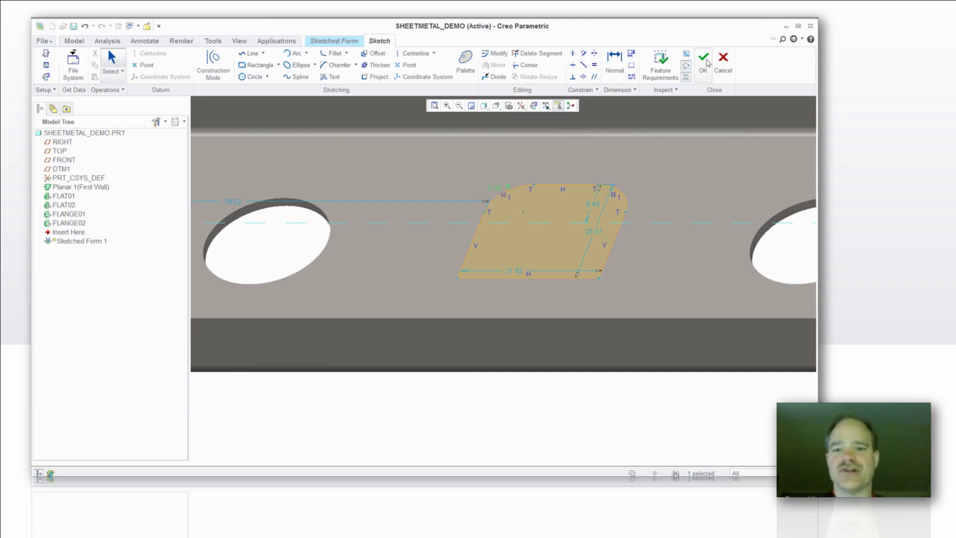
# Step: Exit the sketch, drag the form depth to 8.90, and inspect it from several angles
pyautogui.click(702, 63)
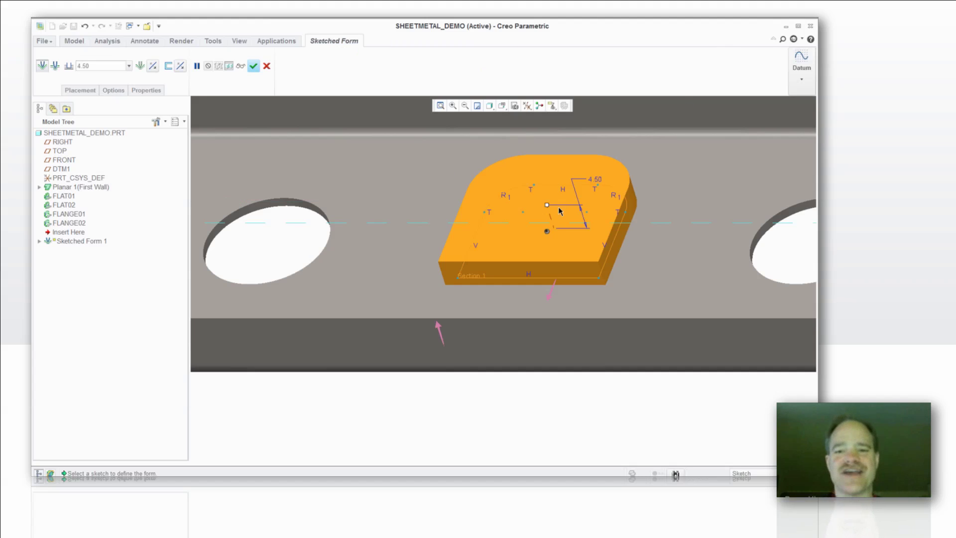
pyautogui.moveTo(546, 204); pyautogui.dragTo(538, 214)
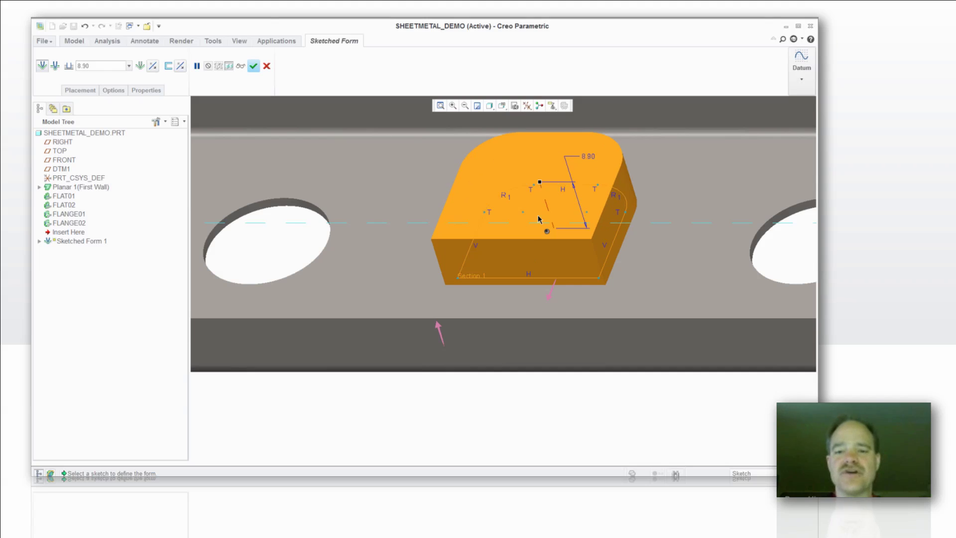
pyautogui.moveTo(538, 214); pyautogui.dragTo(541, 193, button='middle')
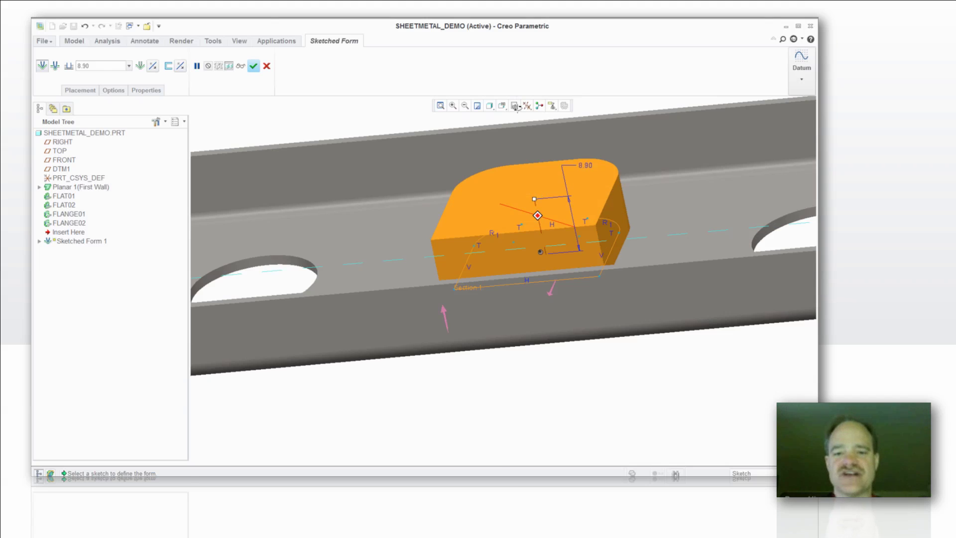
pyautogui.click(515, 105)
pyautogui.moveTo(518, 106); pyautogui.dragTo(528, 147, button='middle')
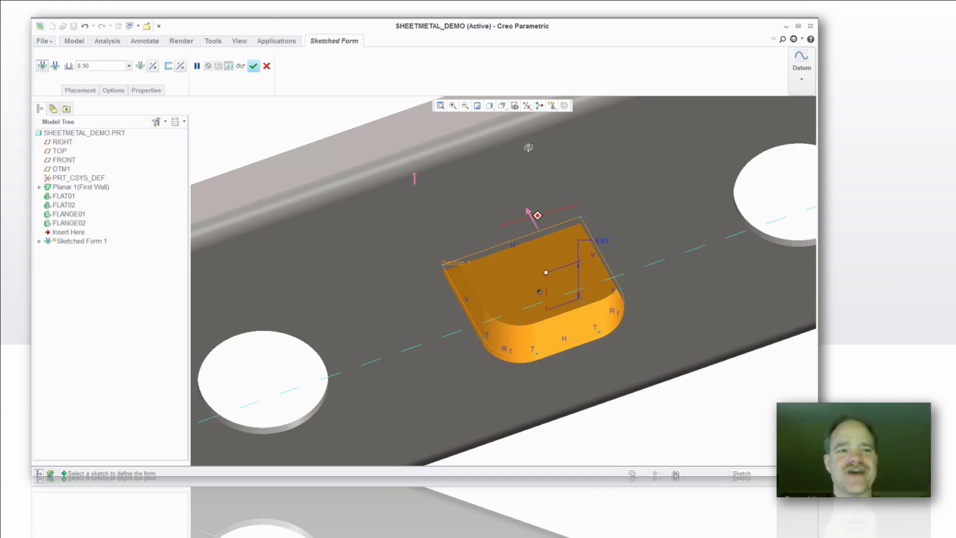
pyautogui.hotkey('ctrl', 'd')
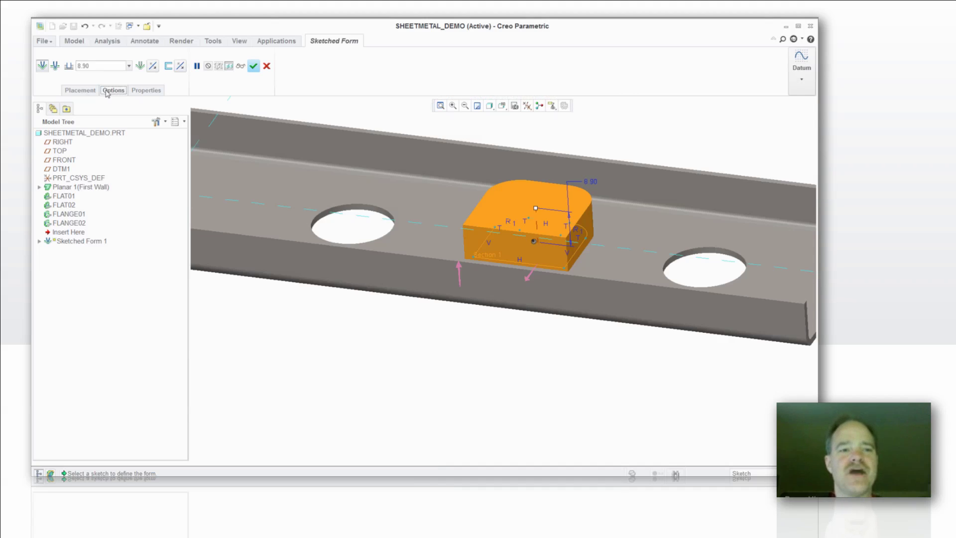
# Step: Exclude the form's front face (Surface 5) so the front stays open
pyautogui.click(108, 93)
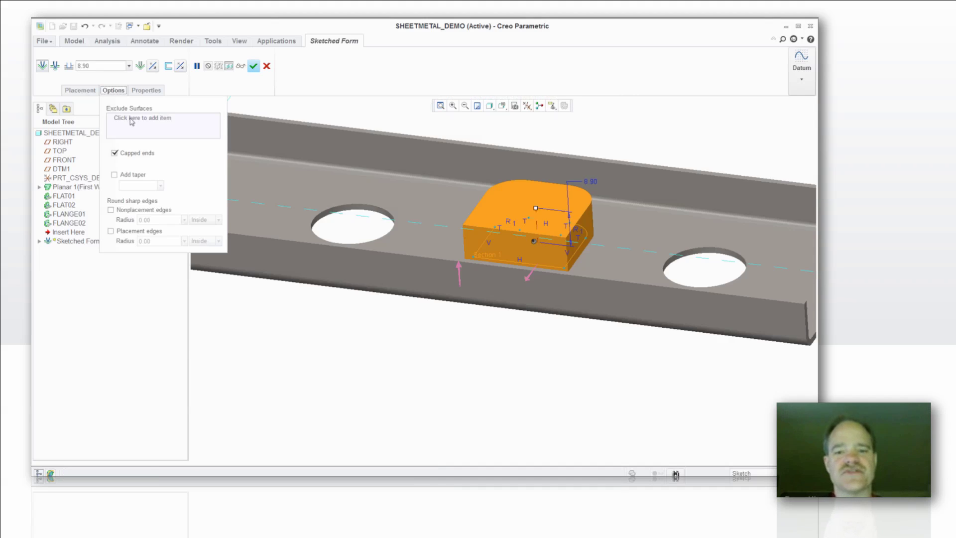
pyautogui.click(131, 121)
pyautogui.click(488, 247)
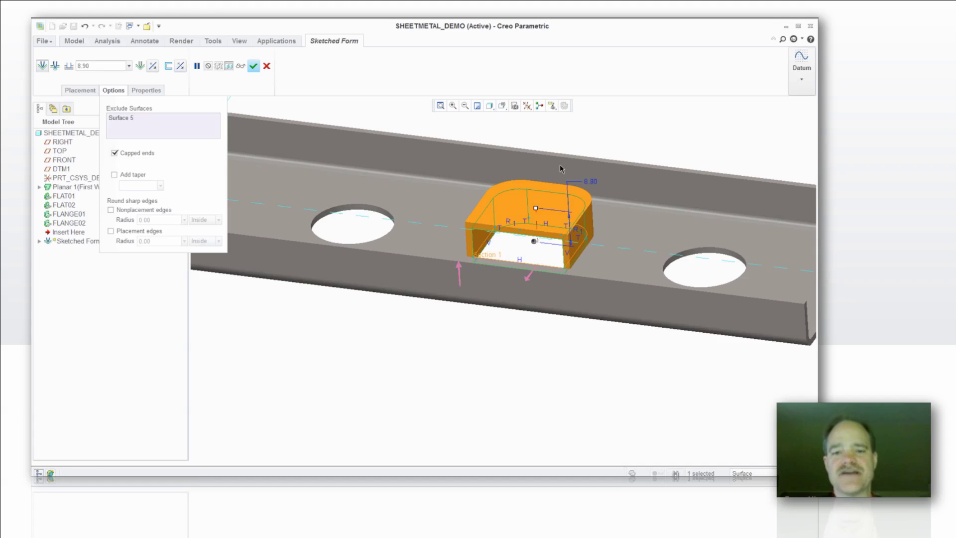
pyautogui.moveTo(562, 160); pyautogui.dragTo(560, 179, button='middle')
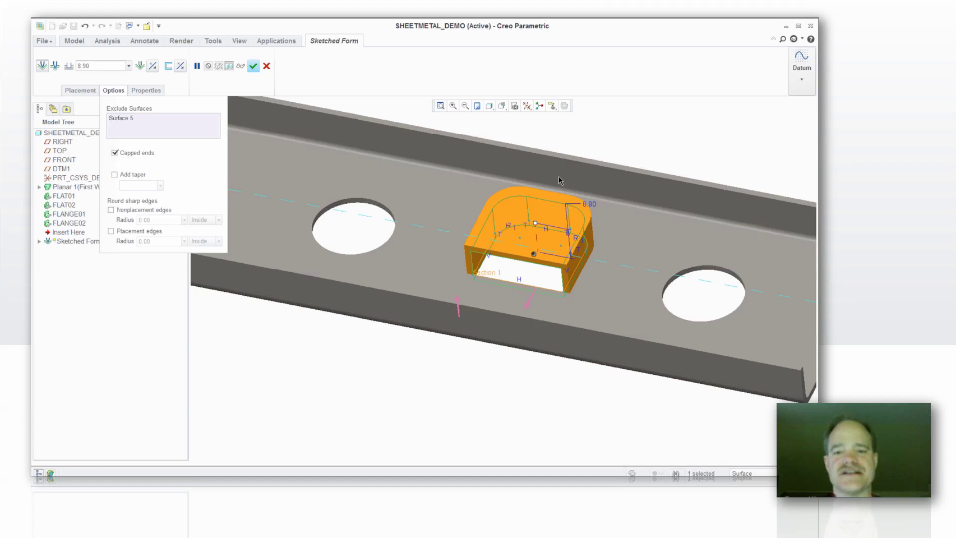
# Step: Add a 10 degree taper to the form's sides
pyautogui.click(114, 175)
pyautogui.doubleClick(137, 187)
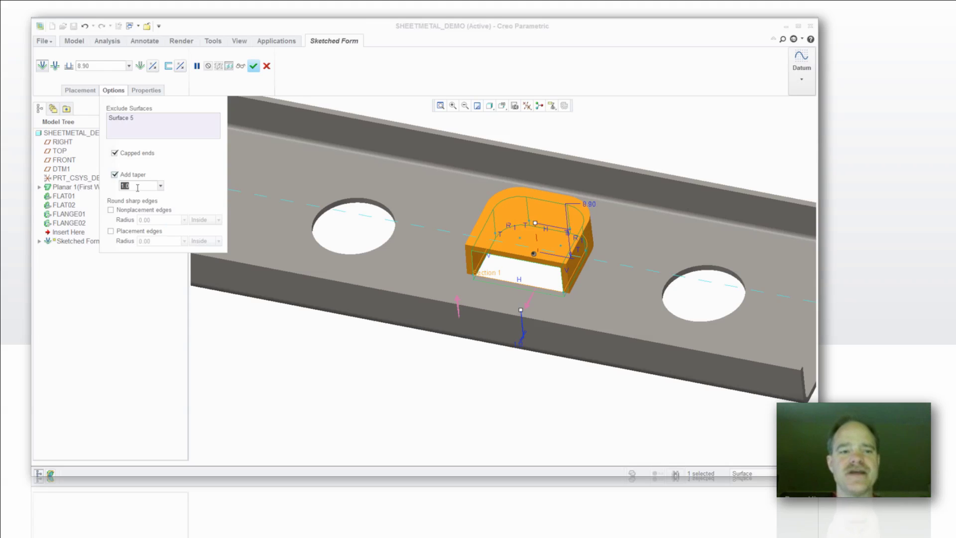
pyautogui.write('10')
pyautogui.press('Return')
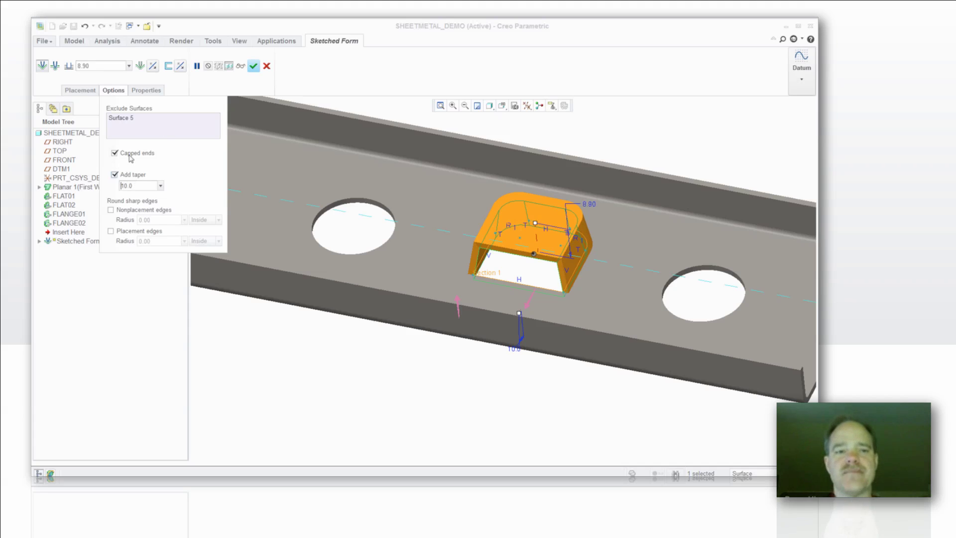
pyautogui.click(603, 142)
pyautogui.rightClick(604, 144)
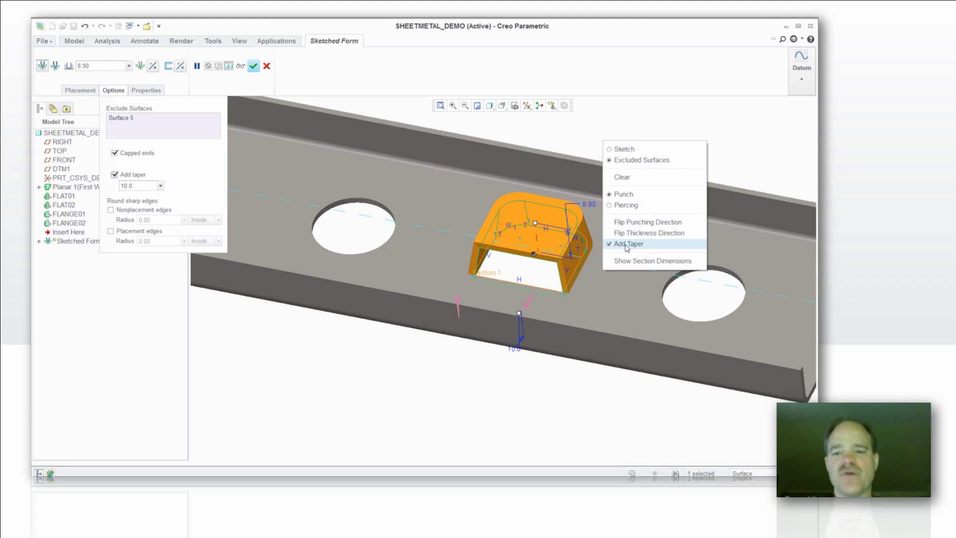
pyautogui.click(456, 372)
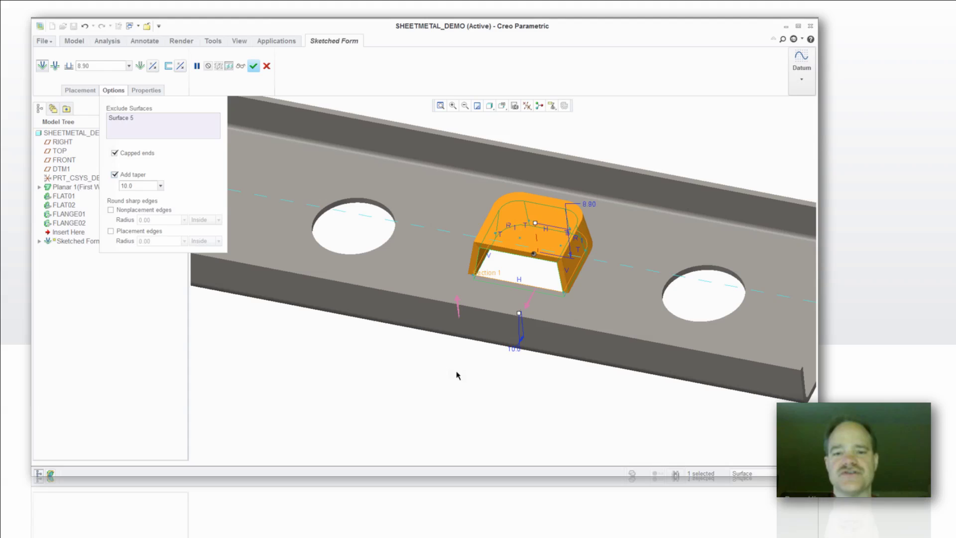
pyautogui.click(254, 66)
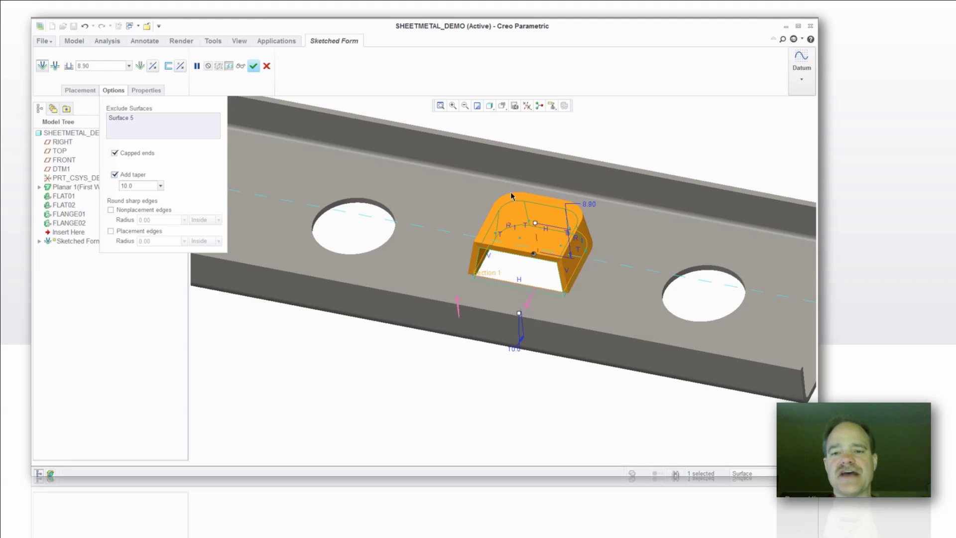
# Step: Round the nonplacement and placement edges with a radius equal to the sheet thickness
pyautogui.click(111, 210)
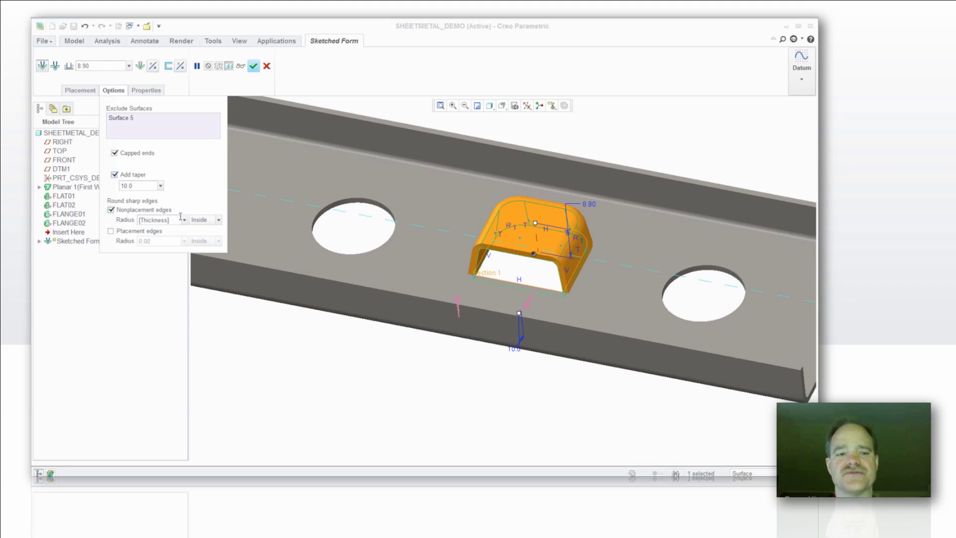
pyautogui.click(184, 220)
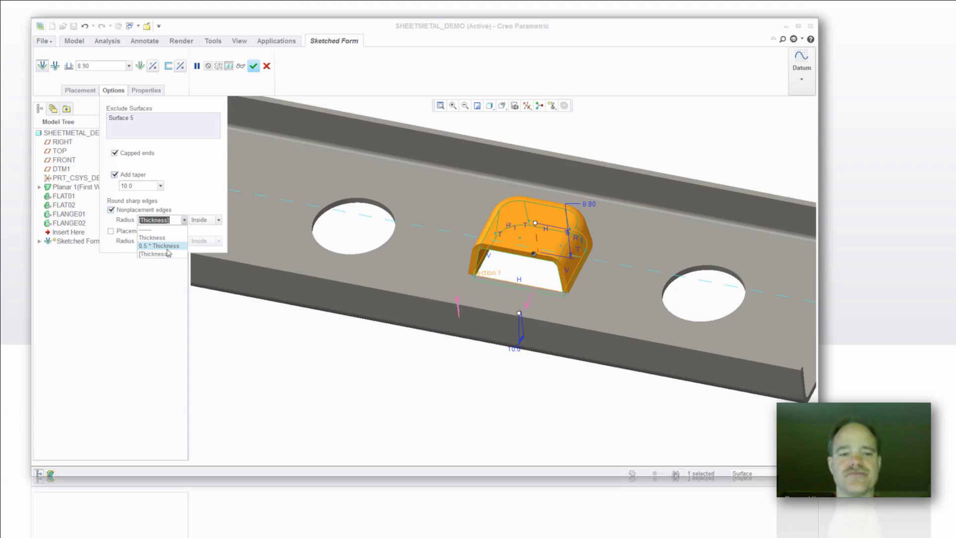
pyautogui.click(167, 253)
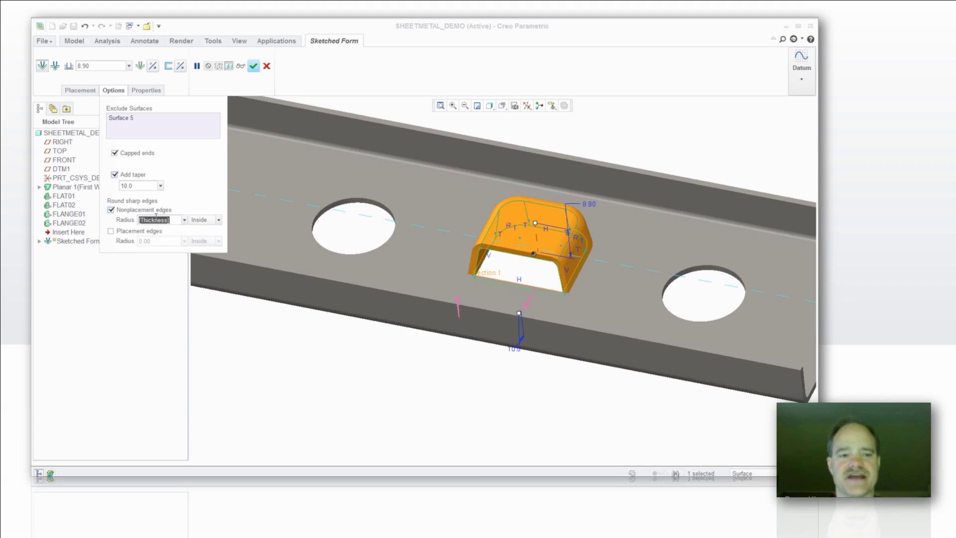
pyautogui.click(111, 232)
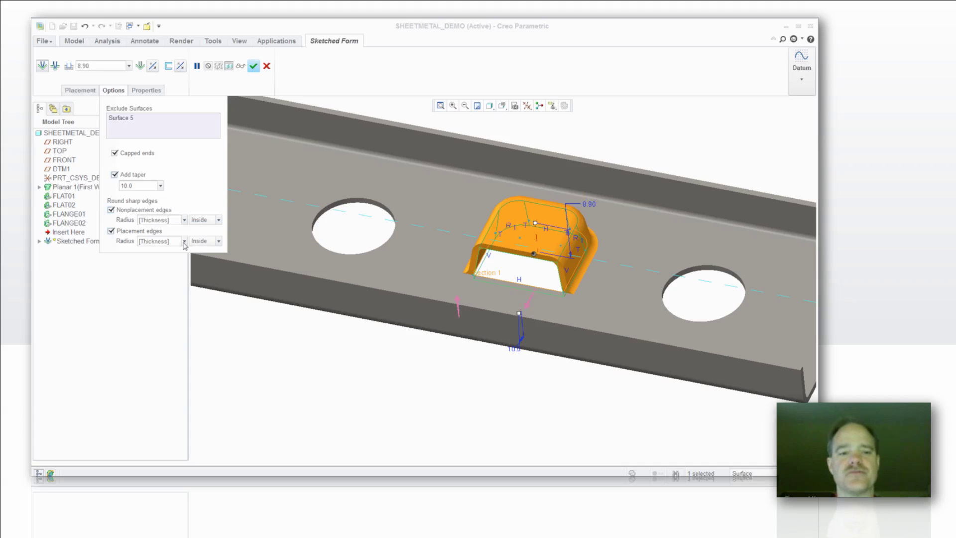
pyautogui.click(184, 241)
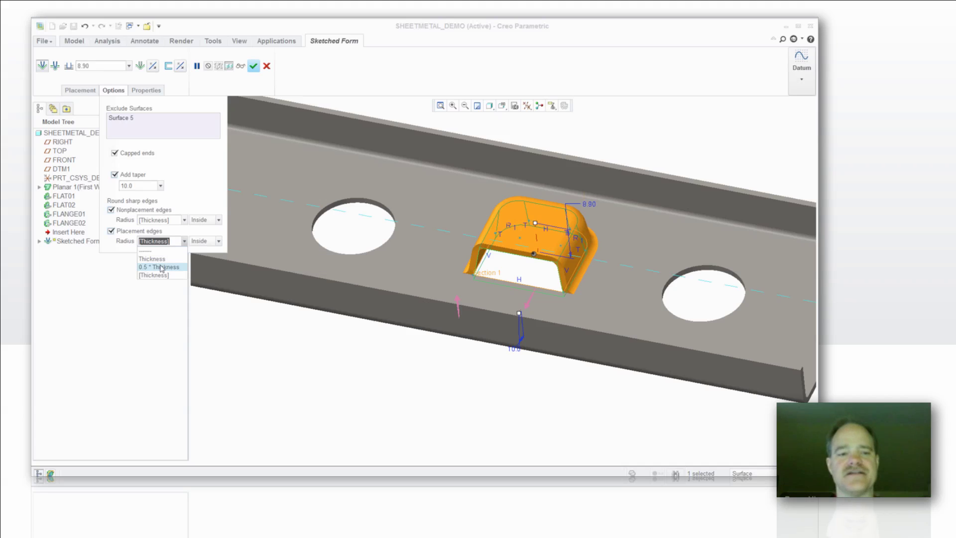
pyautogui.click(158, 260)
pyautogui.click(184, 241)
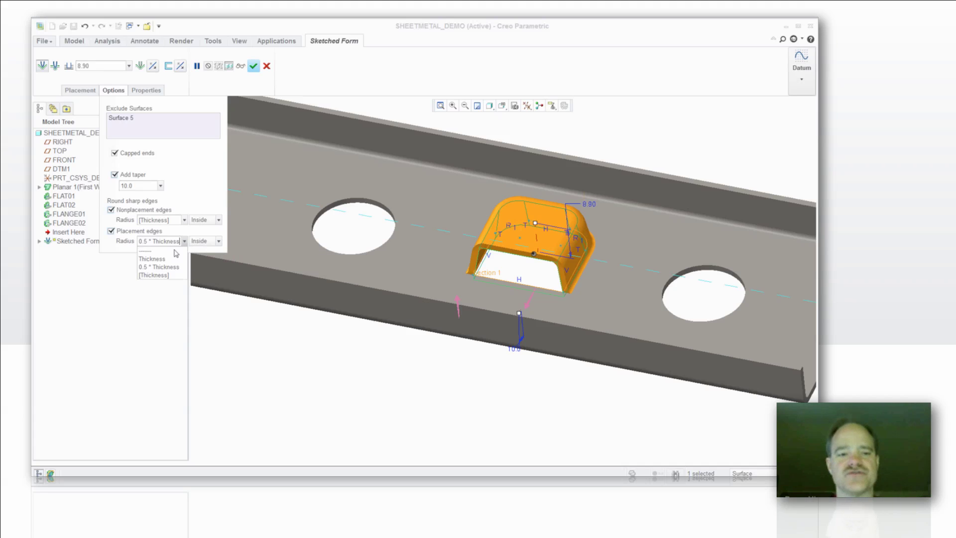
pyautogui.click(169, 275)
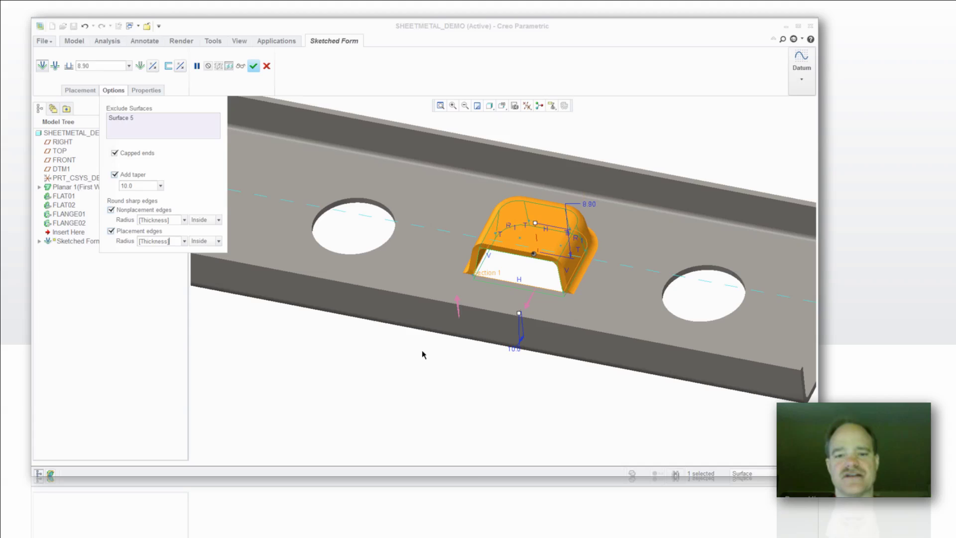
# Step: Reduce the form depth to 6.70 and complete Sketched Form 1
pyautogui.moveTo(422, 352)
pyautogui.mouseDown(button='middle')
pyautogui.moveTo(437, 336)
pyautogui.moveTo(427, 335)
pyautogui.moveTo(550, 236)
pyautogui.mouseUp(button='middle')
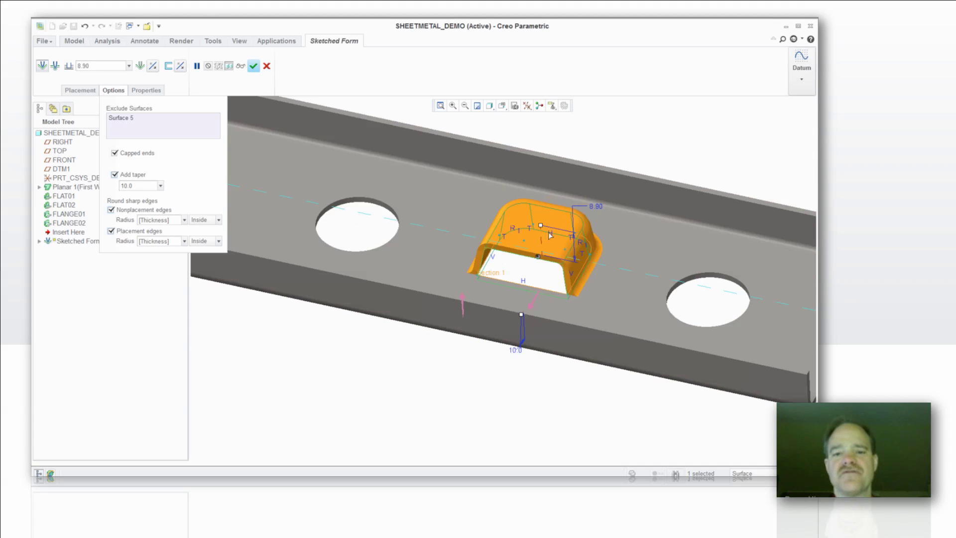
pyautogui.moveTo(549, 235); pyautogui.dragTo(550, 243)
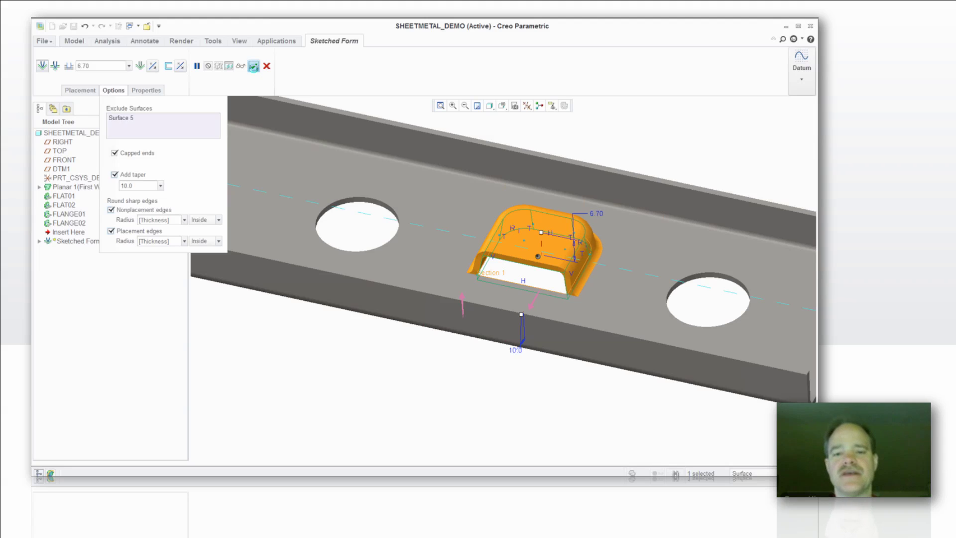
pyautogui.click(253, 66)
pyautogui.moveTo(578, 142); pyautogui.dragTo(483, 275, button='middle')
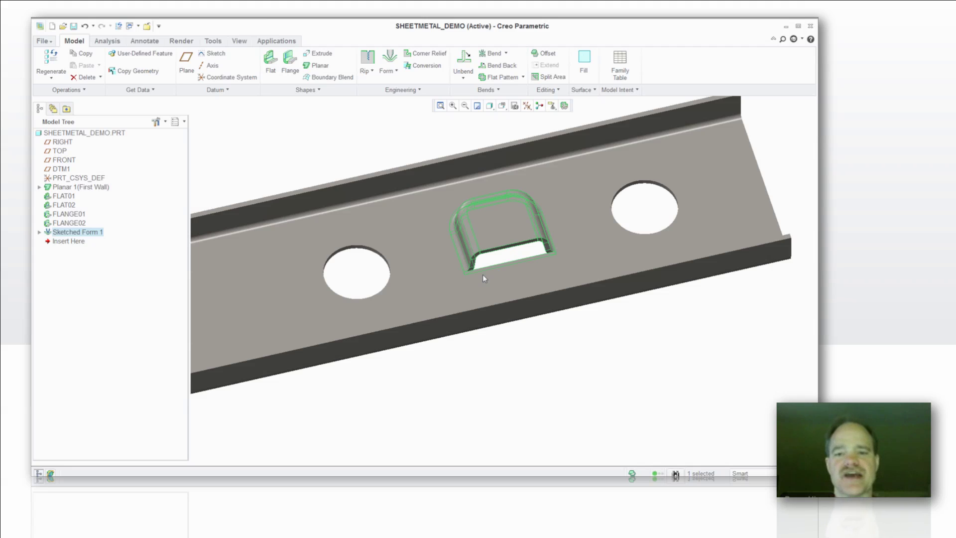
pyautogui.scroll(-3, 485, 274)
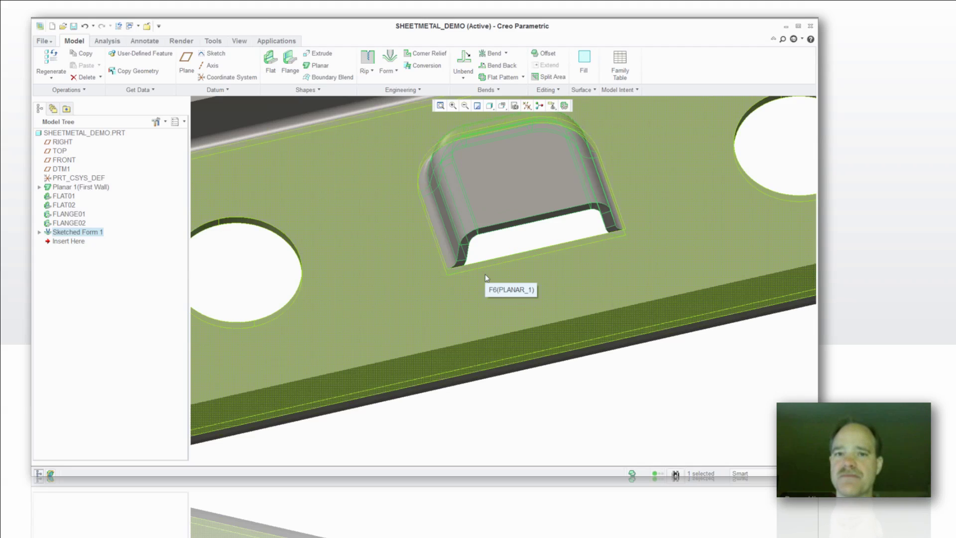